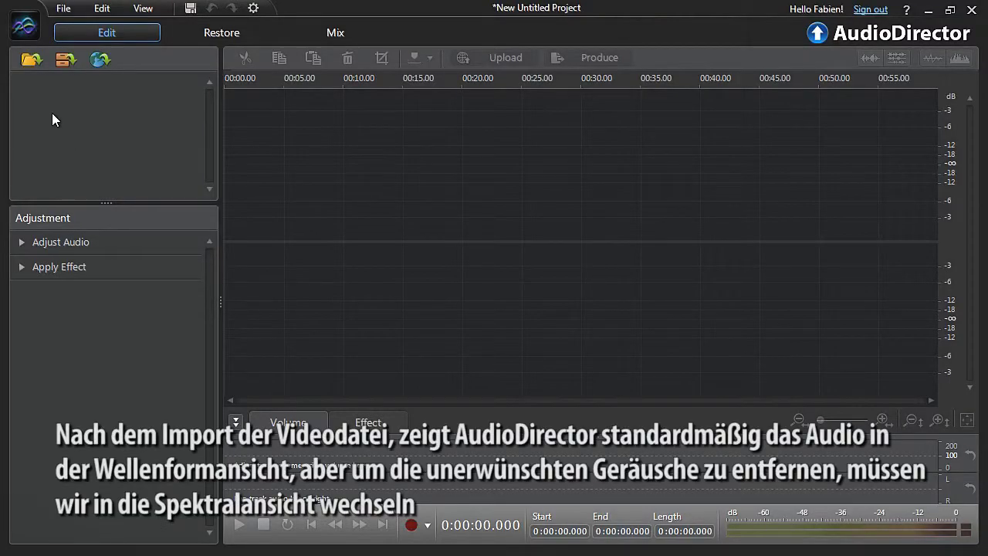
Step: Open the Select Audio or Video Files dialog from the library panel's import button
click(31, 62)
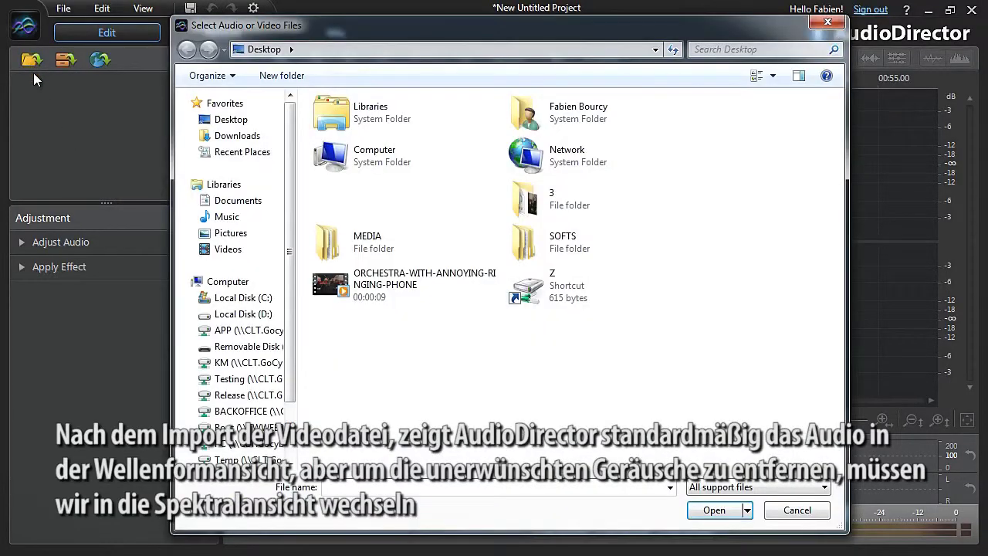
Step: Import the ORCHESTRA-WITH-ANNOYING-RINGING-PHONE video and show it in spectral frequency view with the Restore tools
double_click(324, 288)
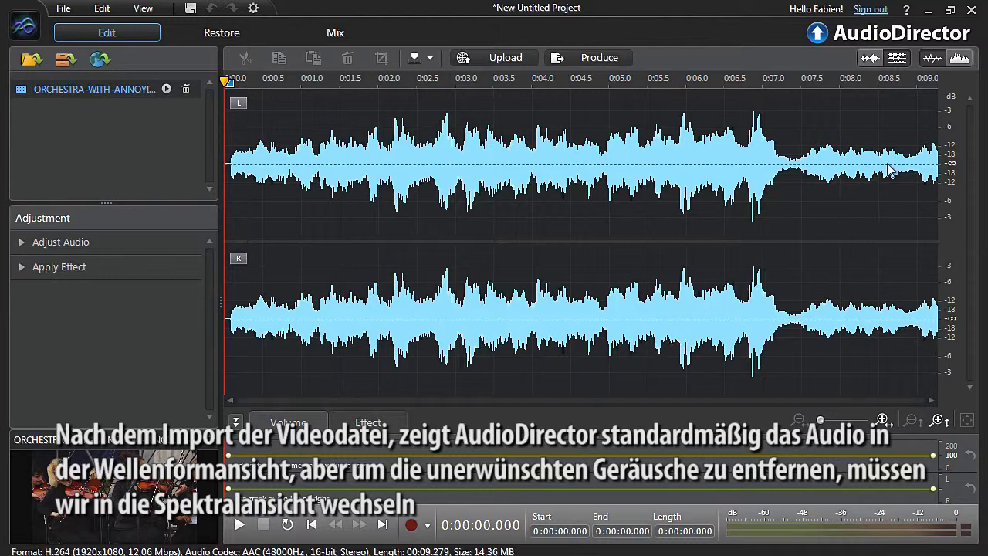
click(960, 60)
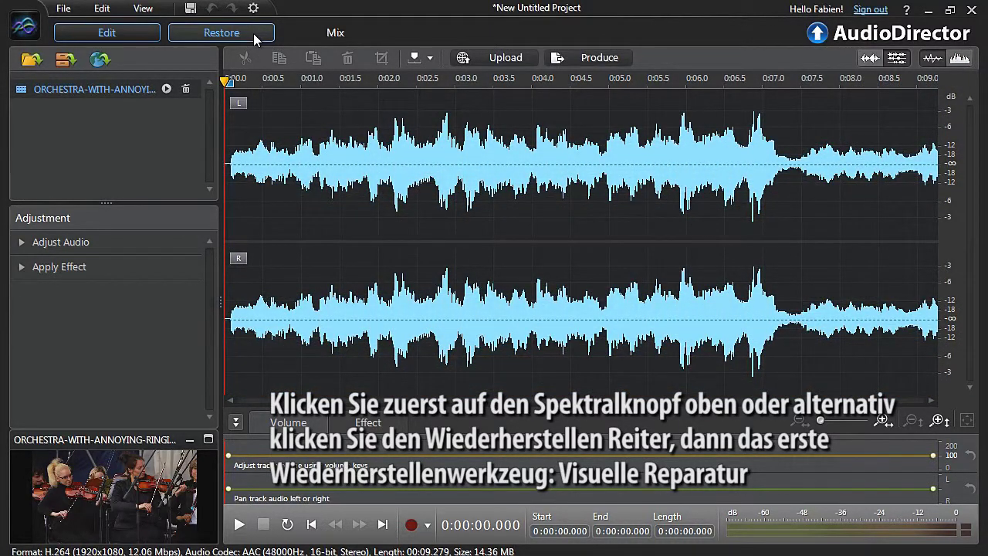
click(253, 34)
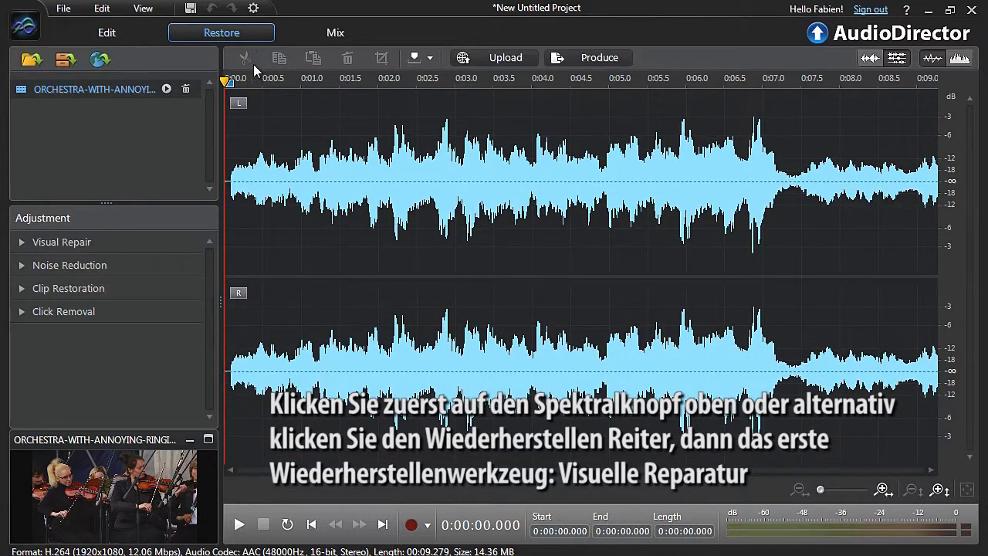
Step: Expand Visual Repair and switch it to freehand brush selection
click(118, 243)
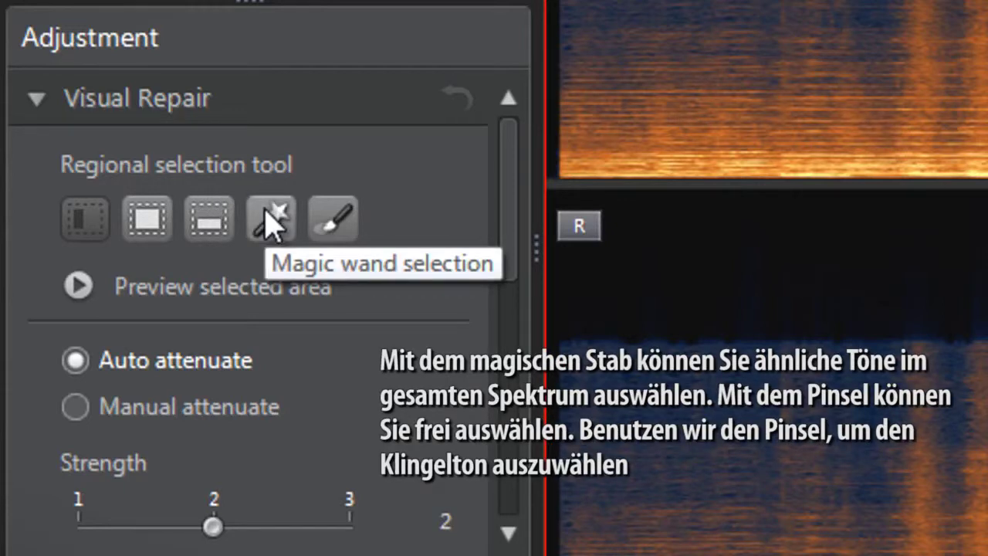
click(332, 226)
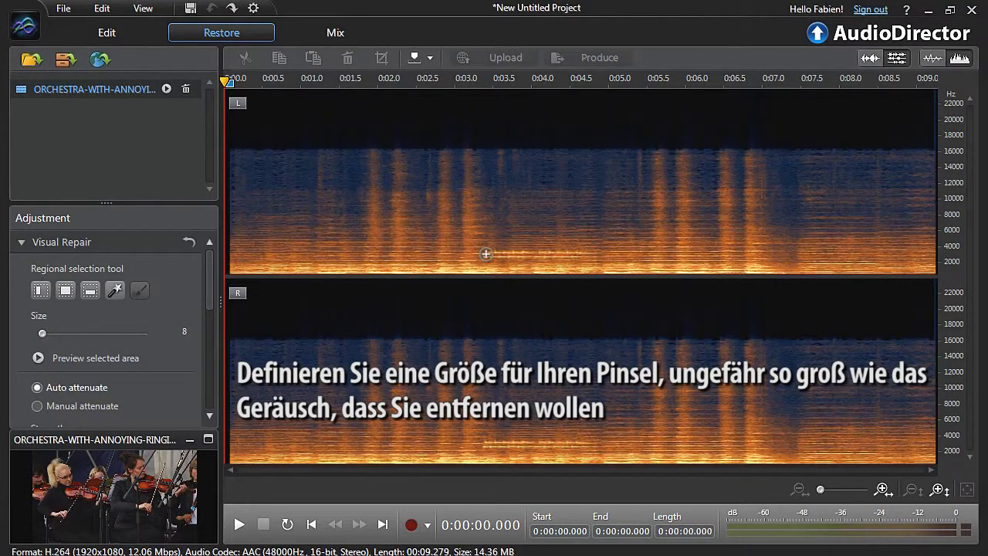
Step: Brush the ~4 kHz ringtone from 3.333 to 4.731 s in both channels and preview it
drag(486, 254, 587, 254)
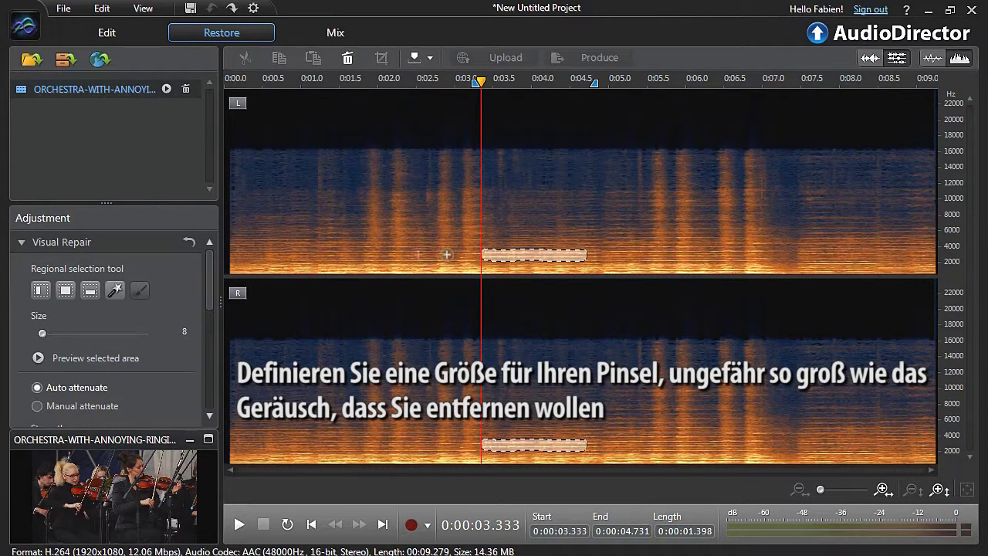
click(38, 358)
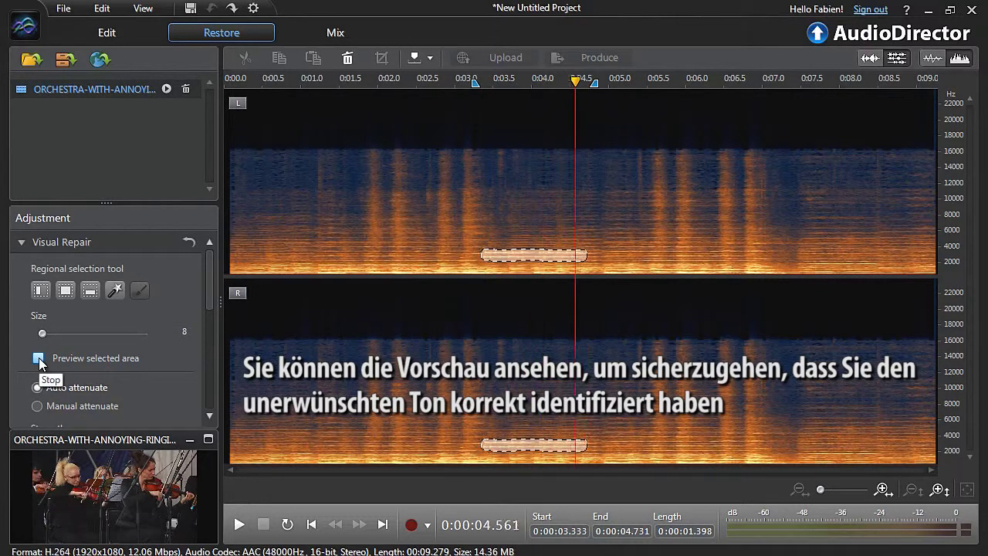
drag(209, 292, 210, 328)
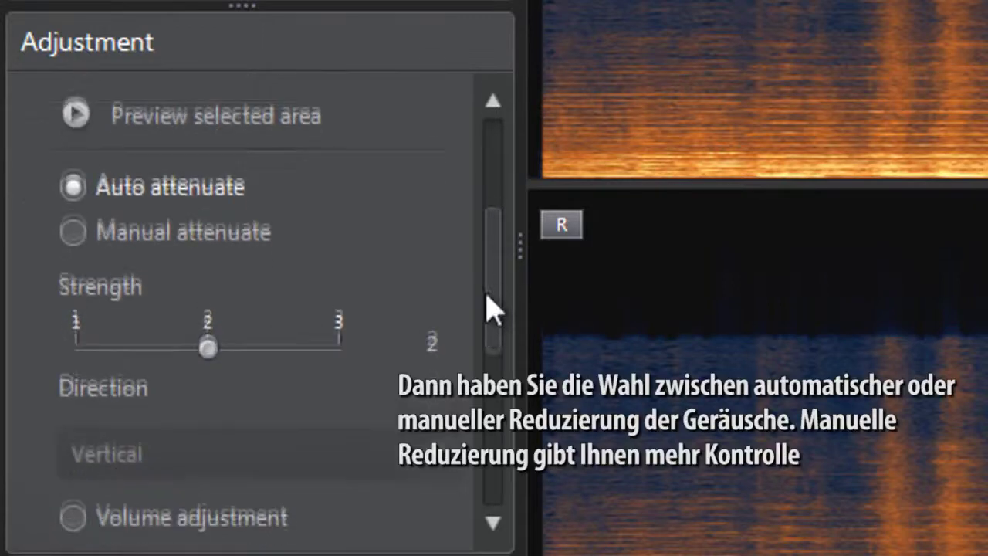
drag(492, 309, 480, 322)
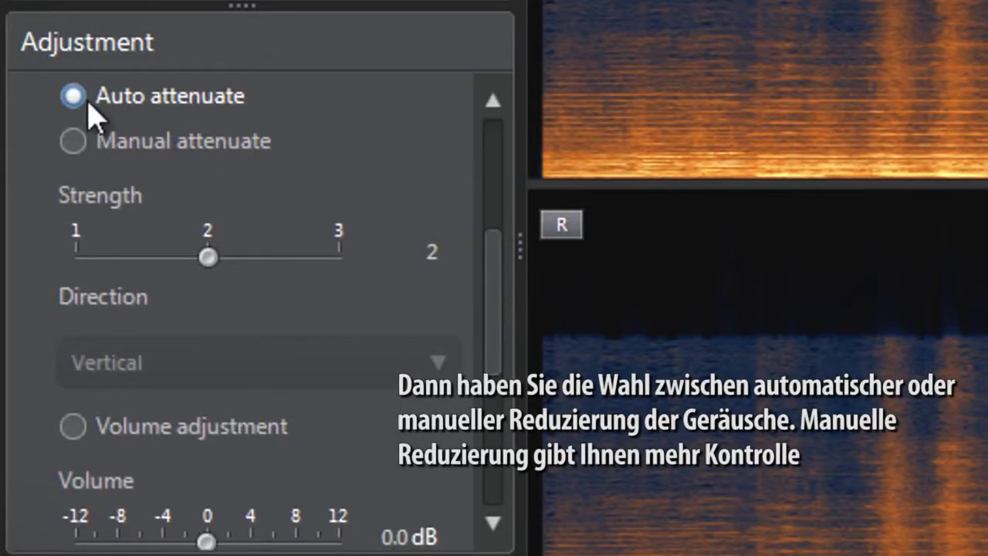
Step: Remove the marked ringtone with Manual attenuate at strength about 2 and apply the repair
click(73, 141)
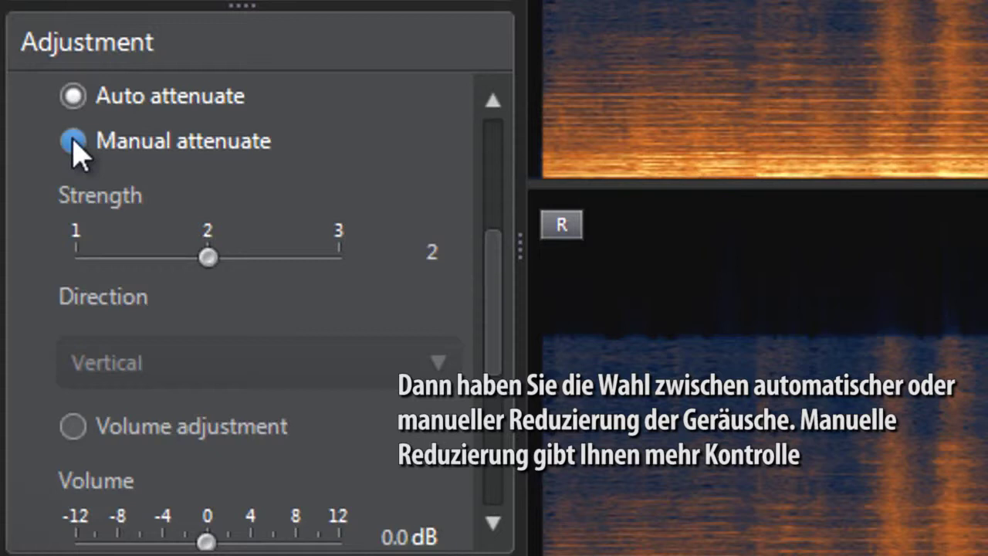
click(73, 141)
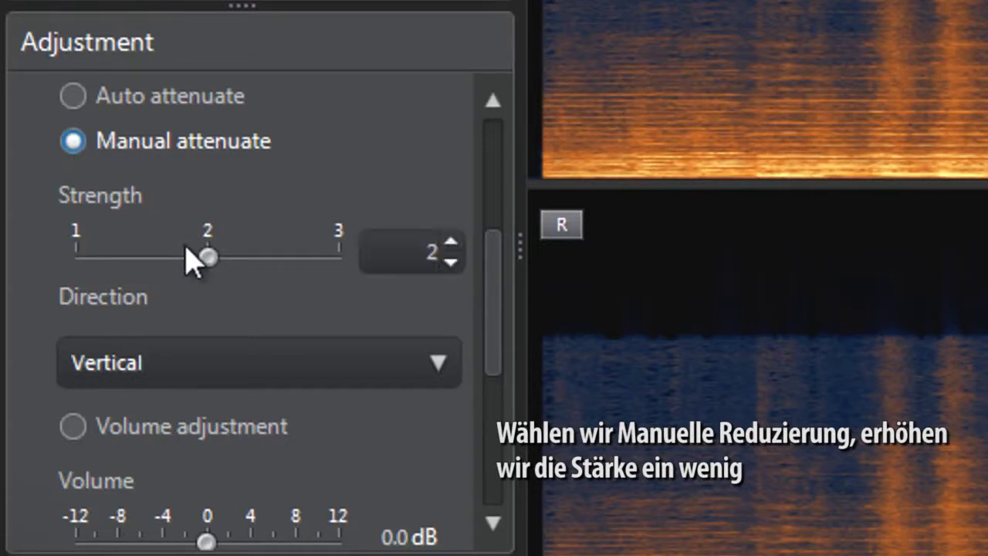
drag(207, 261, 265, 268)
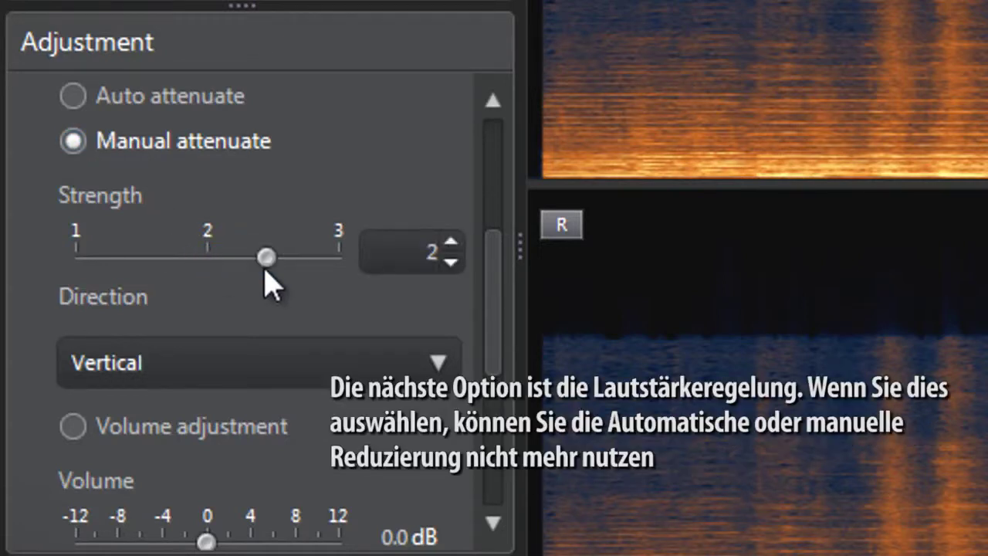
click(74, 425)
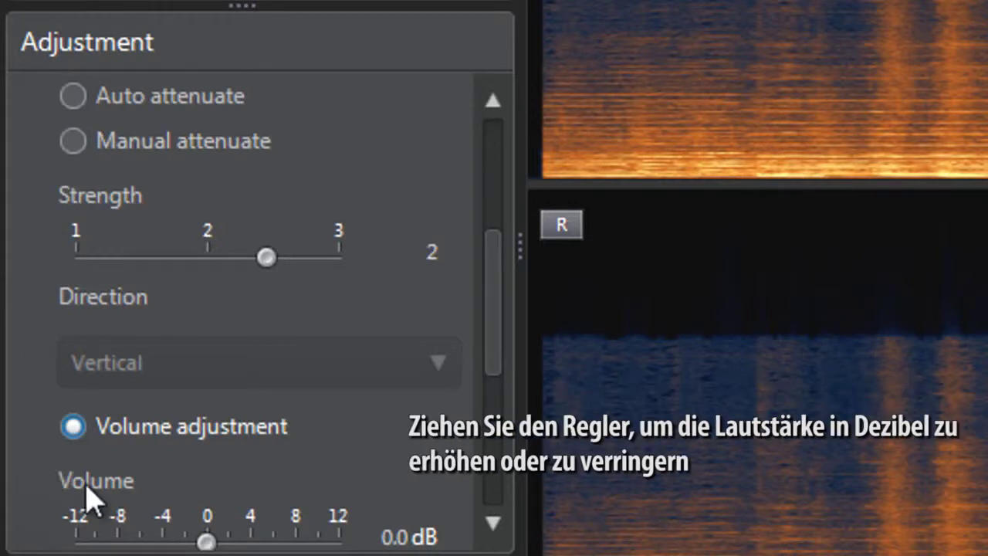
drag(197, 540, 114, 543)
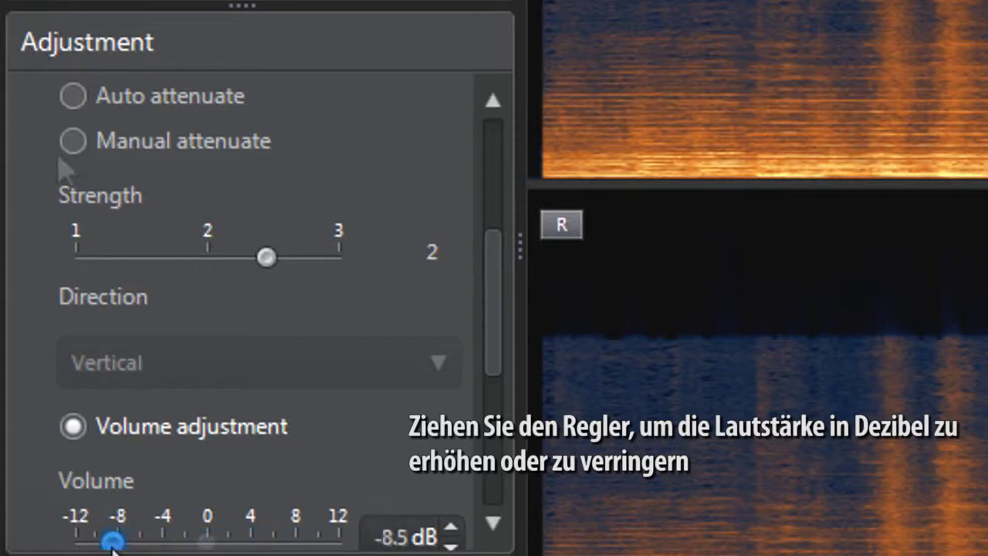
click(64, 148)
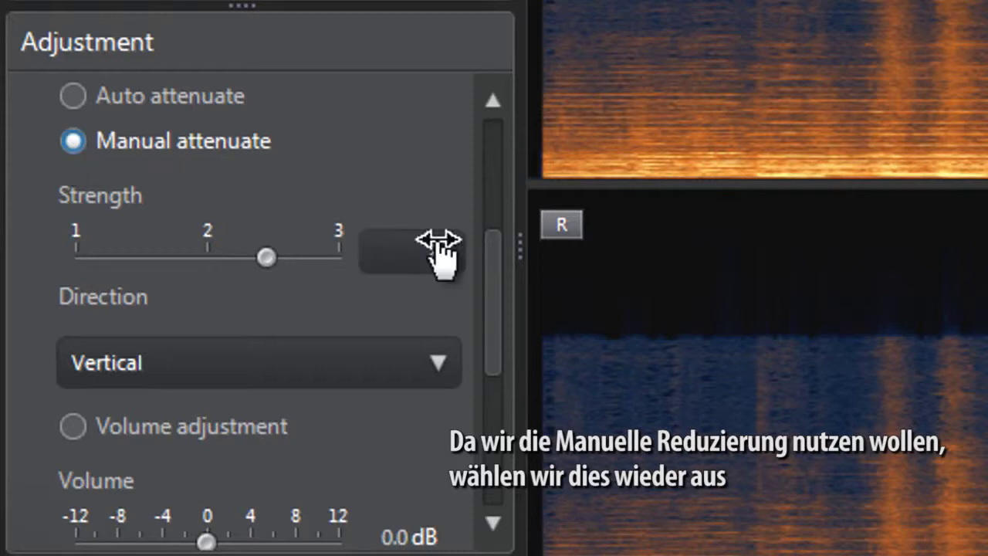
drag(494, 324, 494, 397)
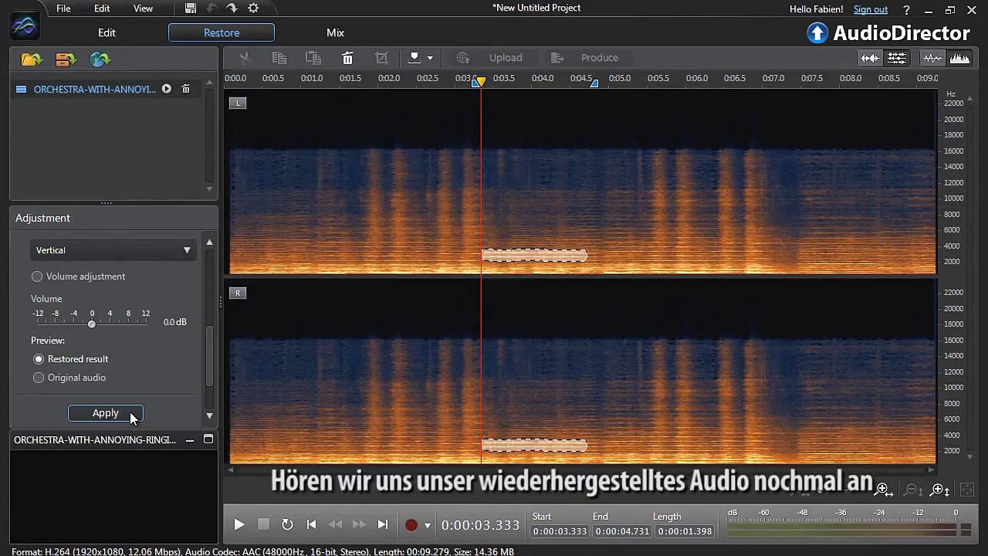
click(306, 525)
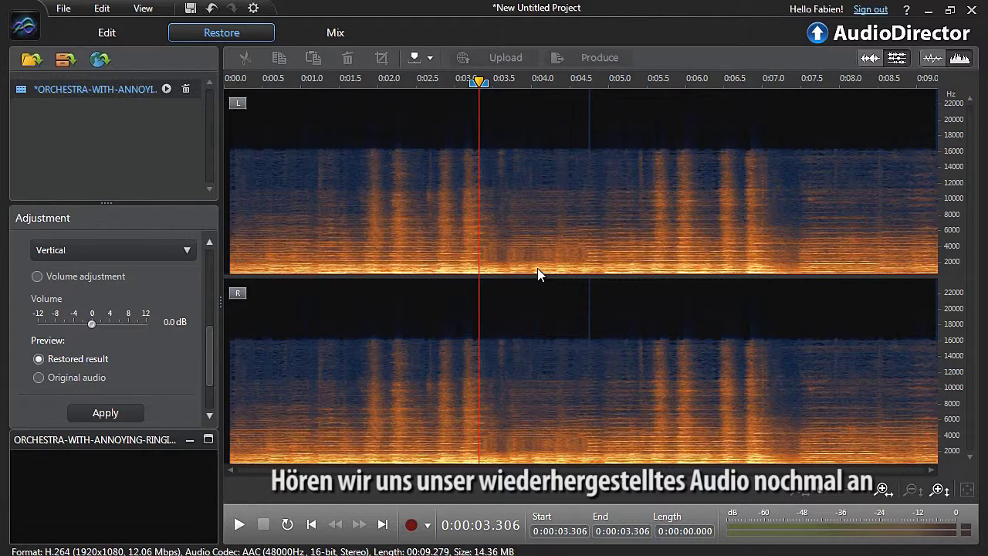
Step: Play the repaired audio from the start and expand Clip Restoration
key(Home)
key(space)
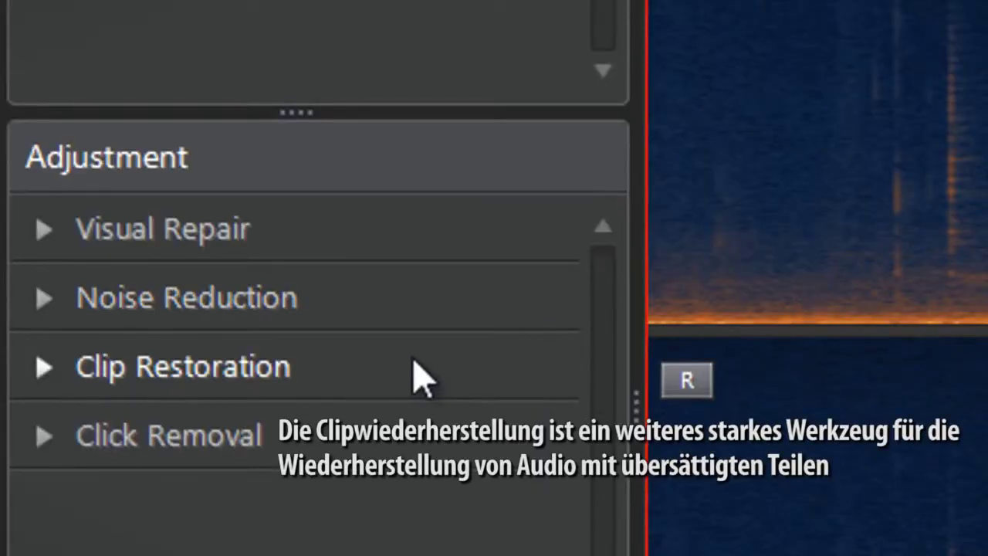
click(419, 378)
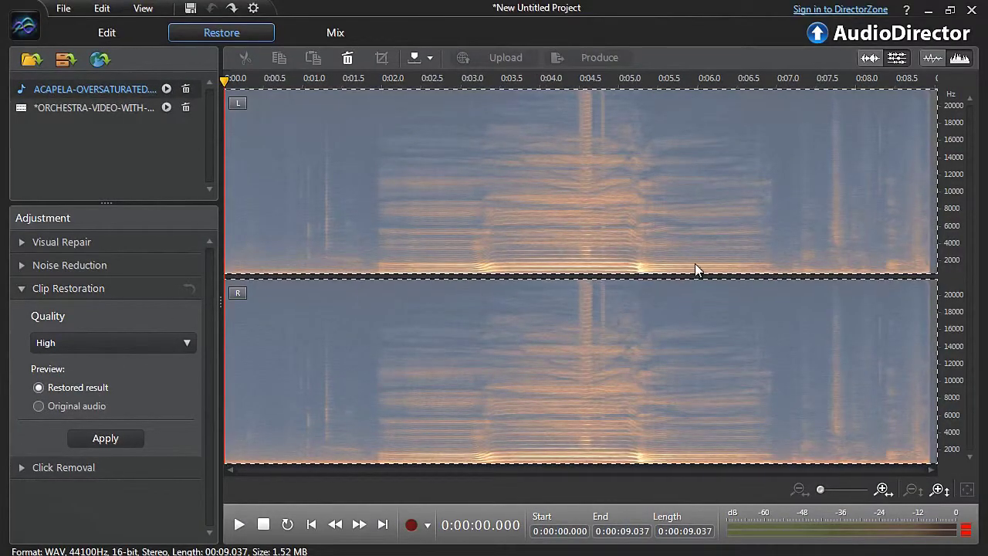
Step: View the a cappella take as a waveform, play it, and select the clipped peak 3.693–4.894 s
click(938, 58)
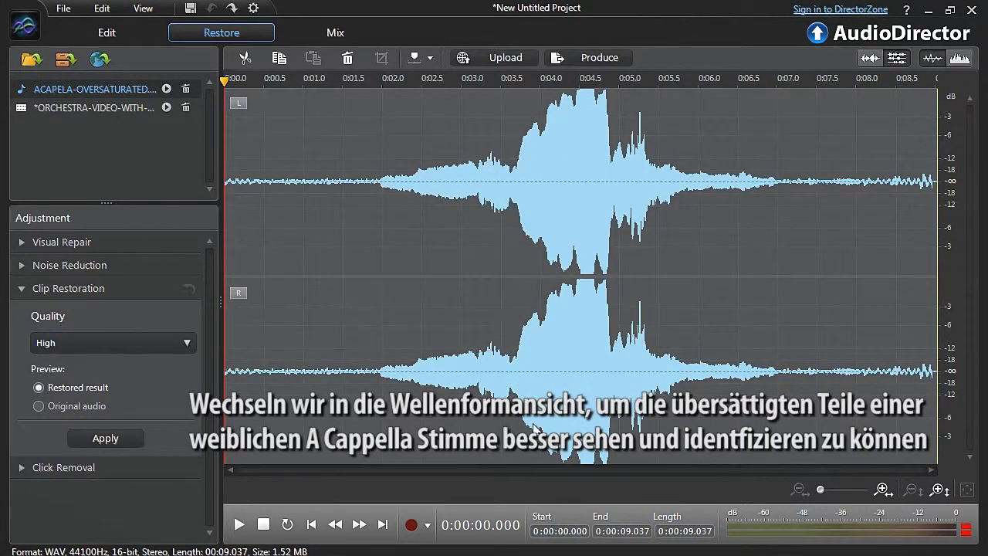
key(space)
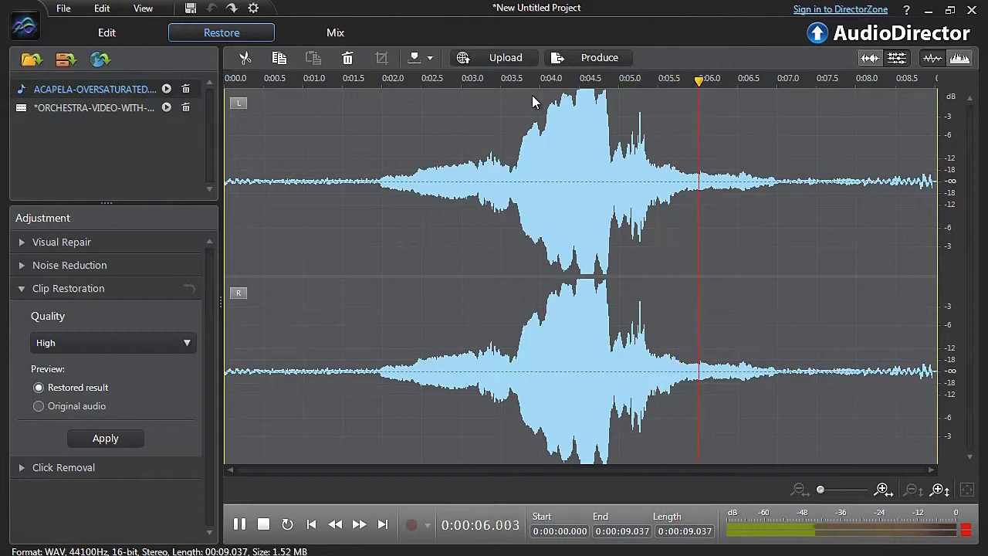
key(space)
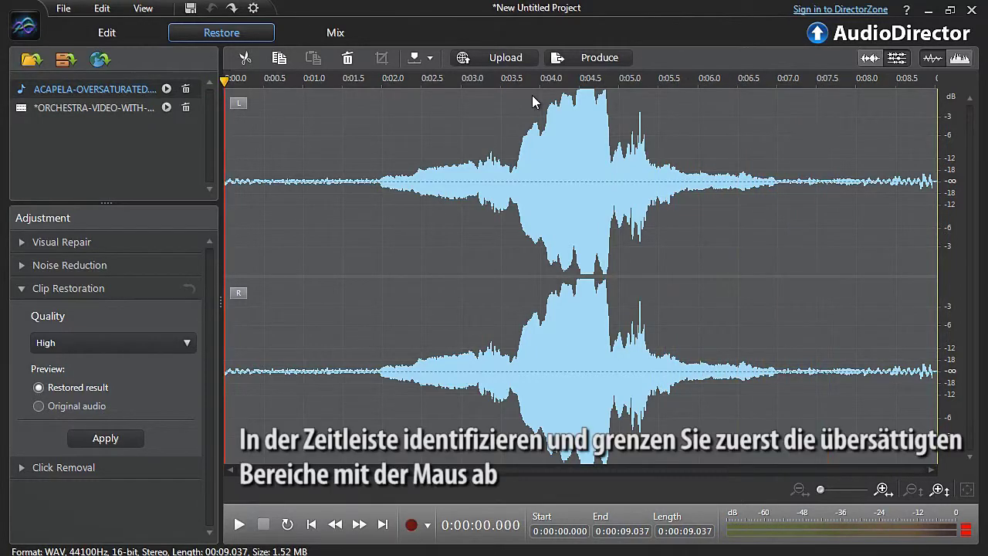
drag(516, 170, 611, 198)
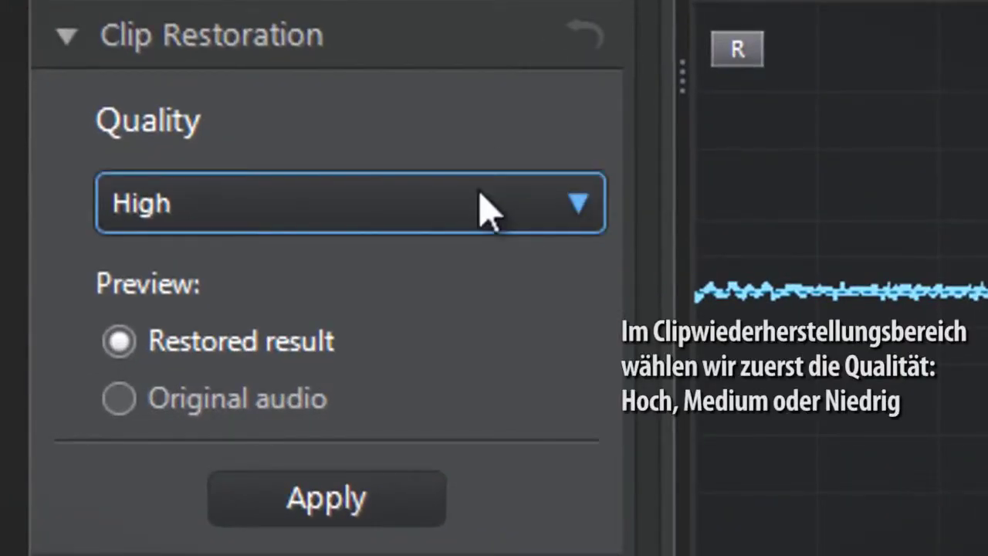
click(481, 204)
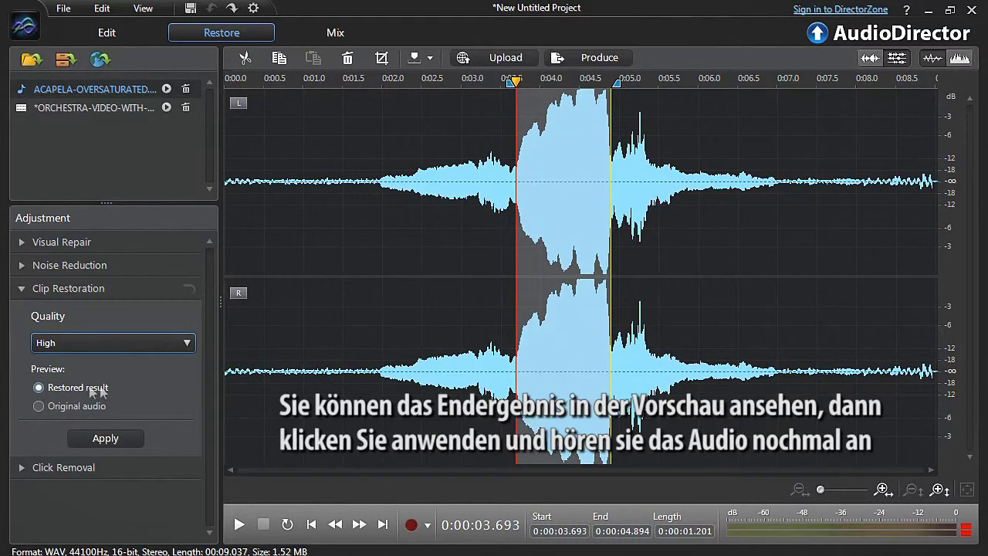
Step: Apply High-quality Clip Restoration to the selected peak and play back the result
click(132, 440)
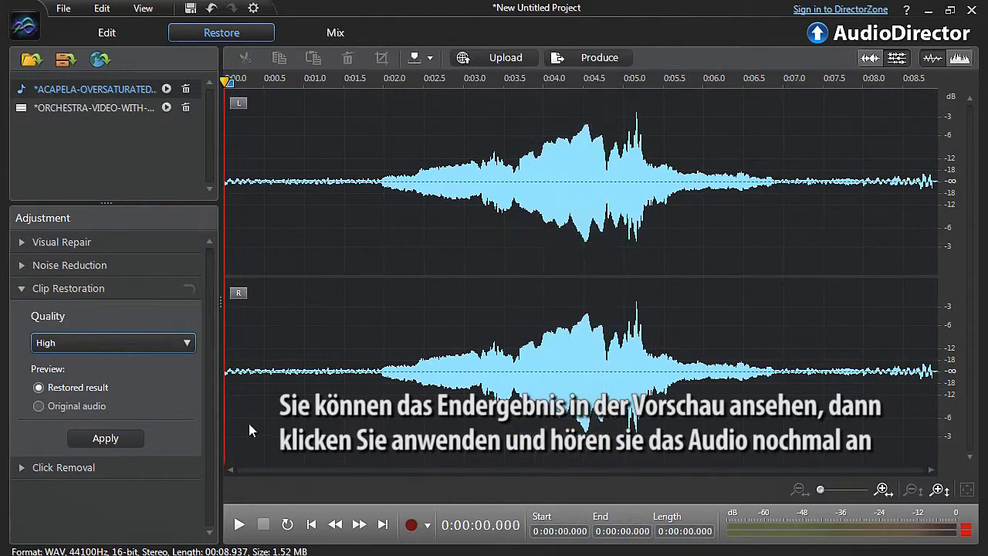
click(239, 525)
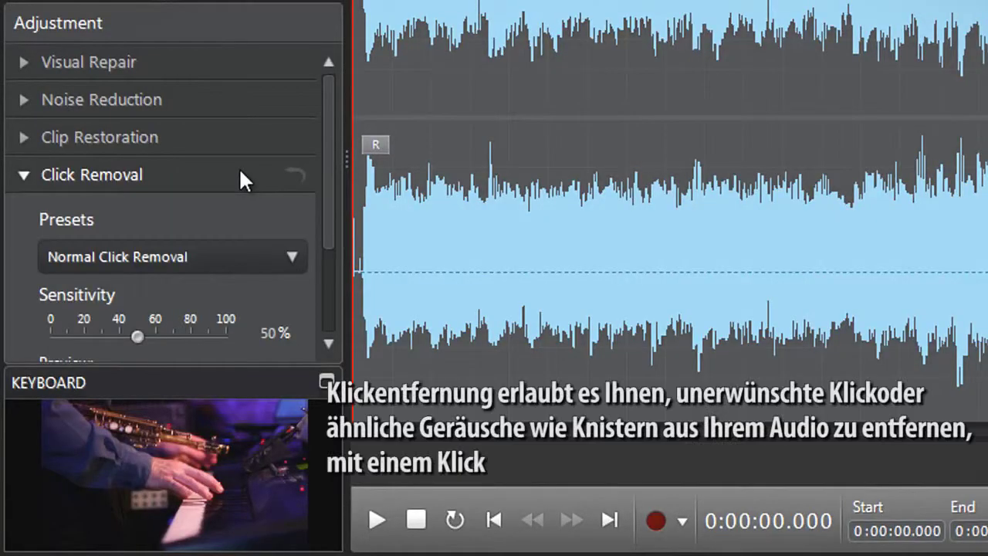
Step: Play the keyboard recording to hear the clicks
drag(323, 184, 323, 239)
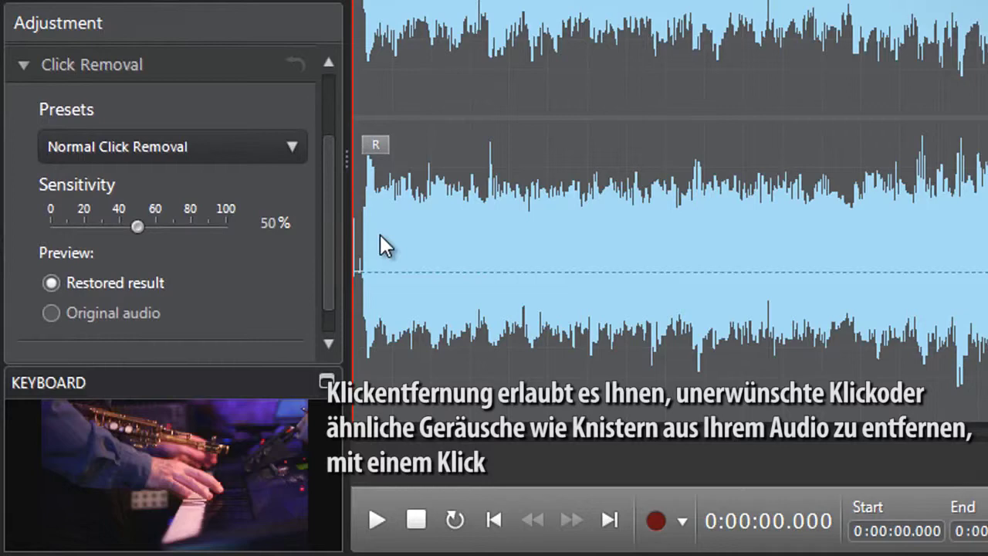
key(space)
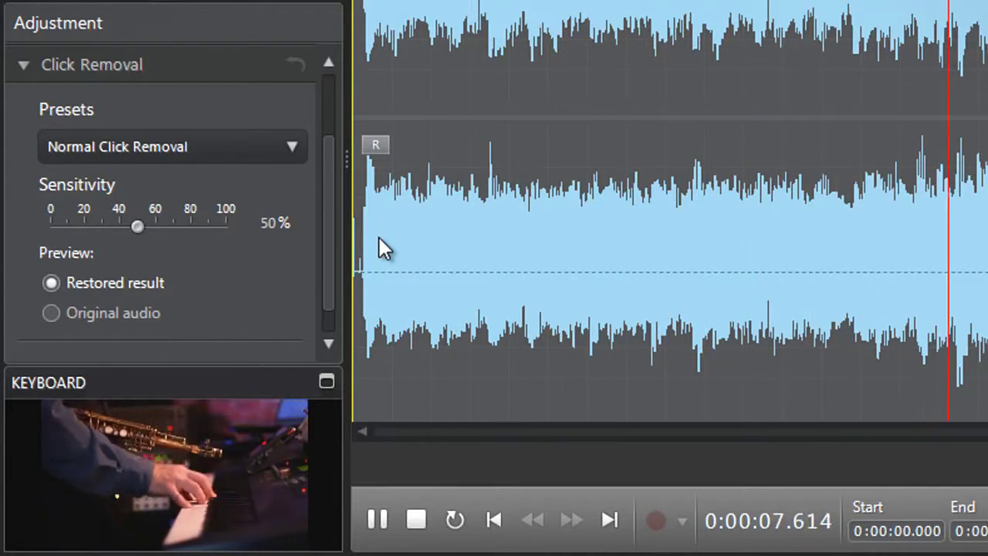
key(space)
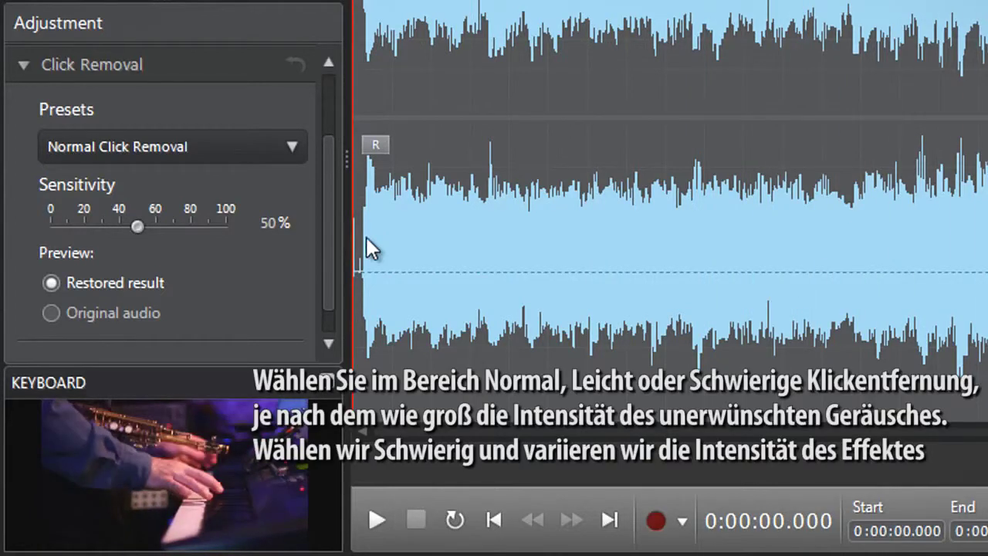
Step: Apply Heavy Click Removal at 89% sensitivity and play back the cleaned recording
click(237, 159)
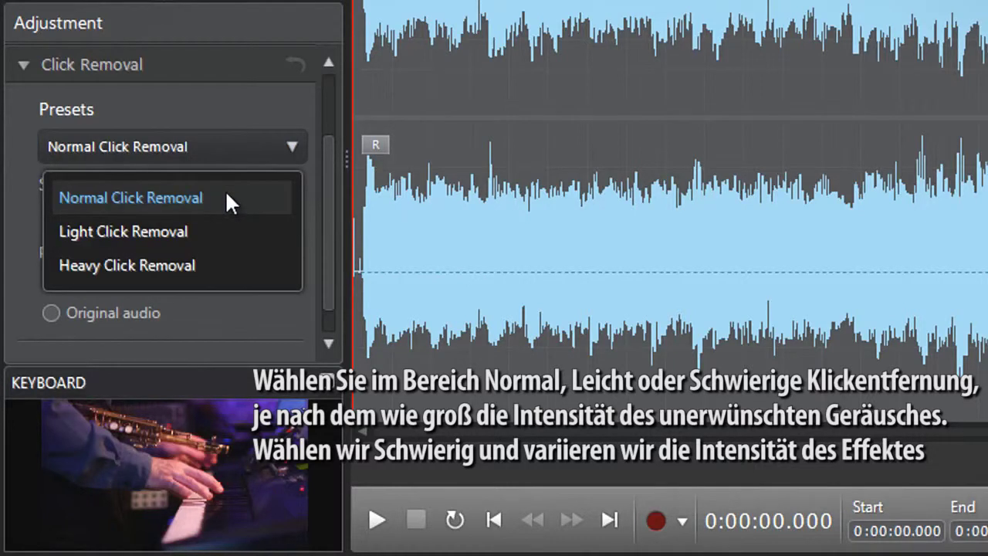
click(224, 265)
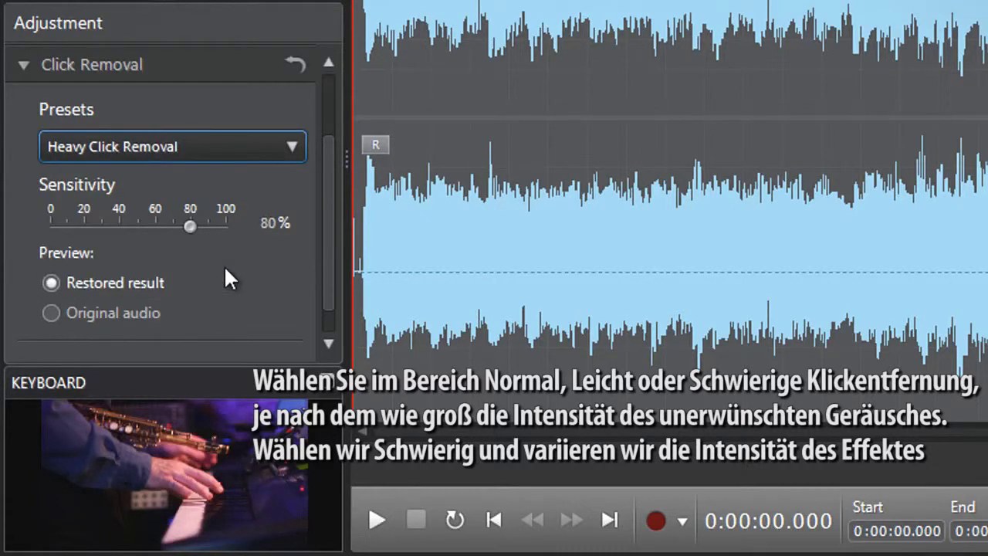
drag(193, 227, 203, 230)
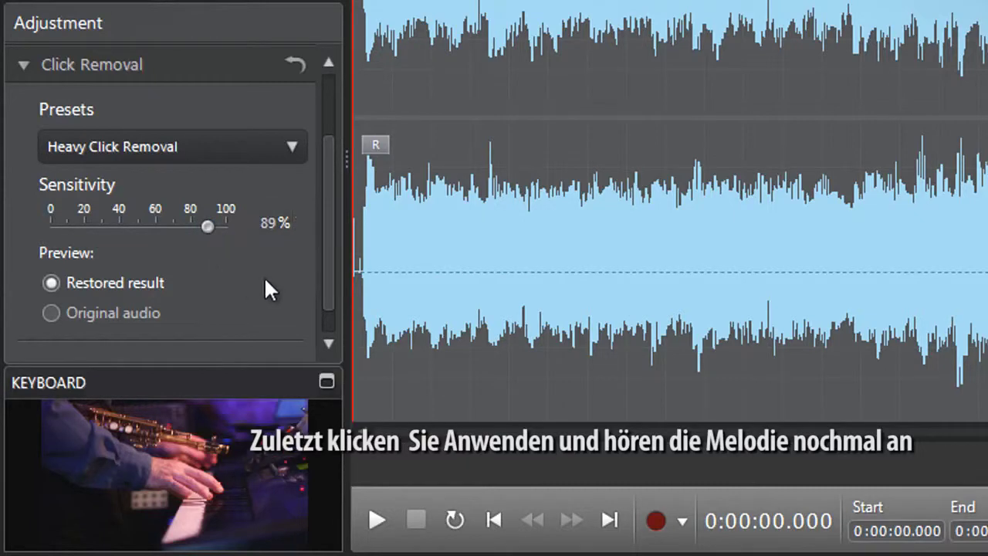
scroll(329, 309, down, 1)
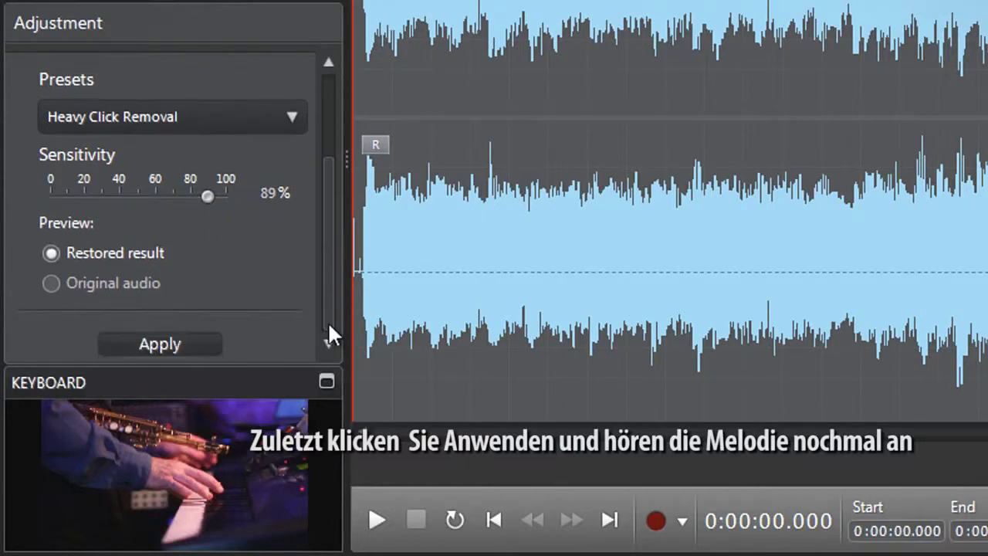
click(198, 334)
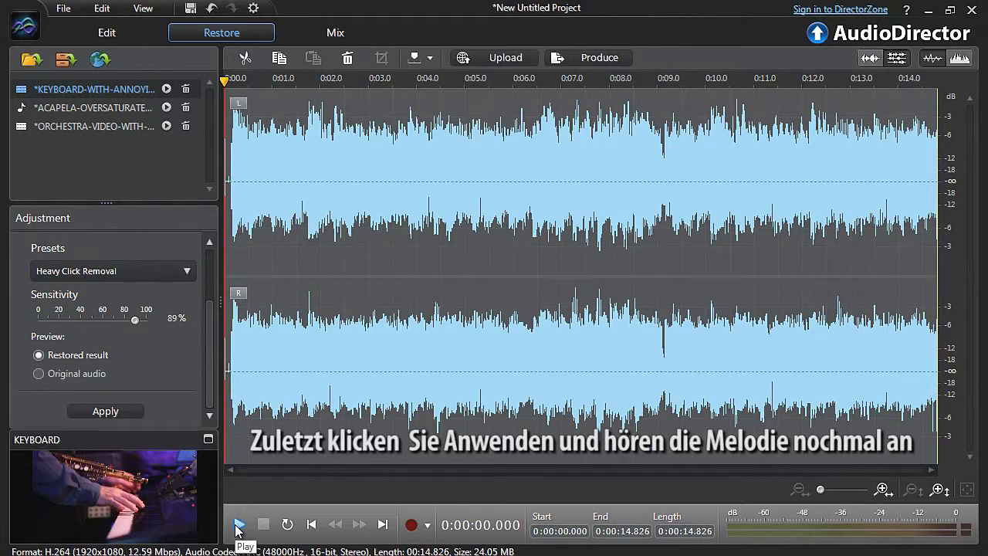
click(239, 524)
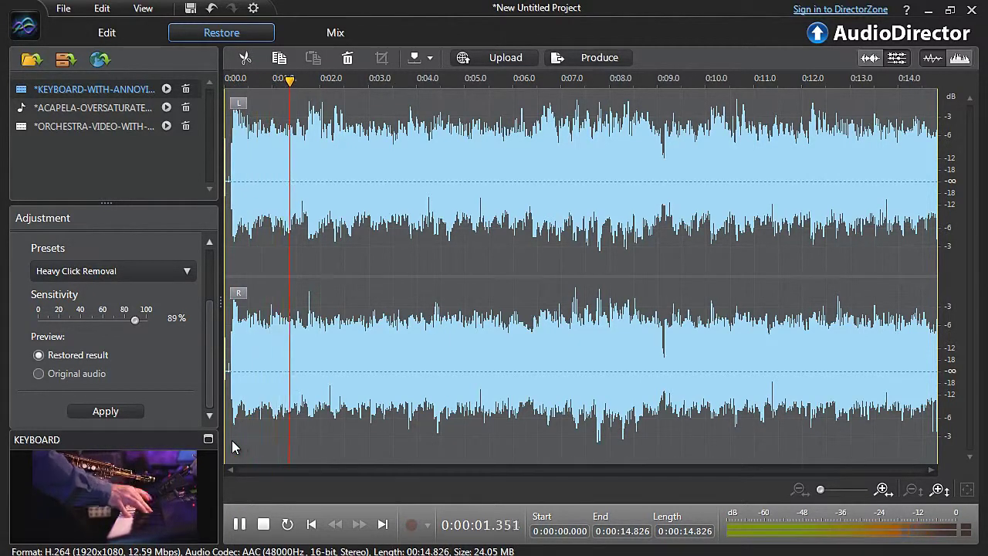